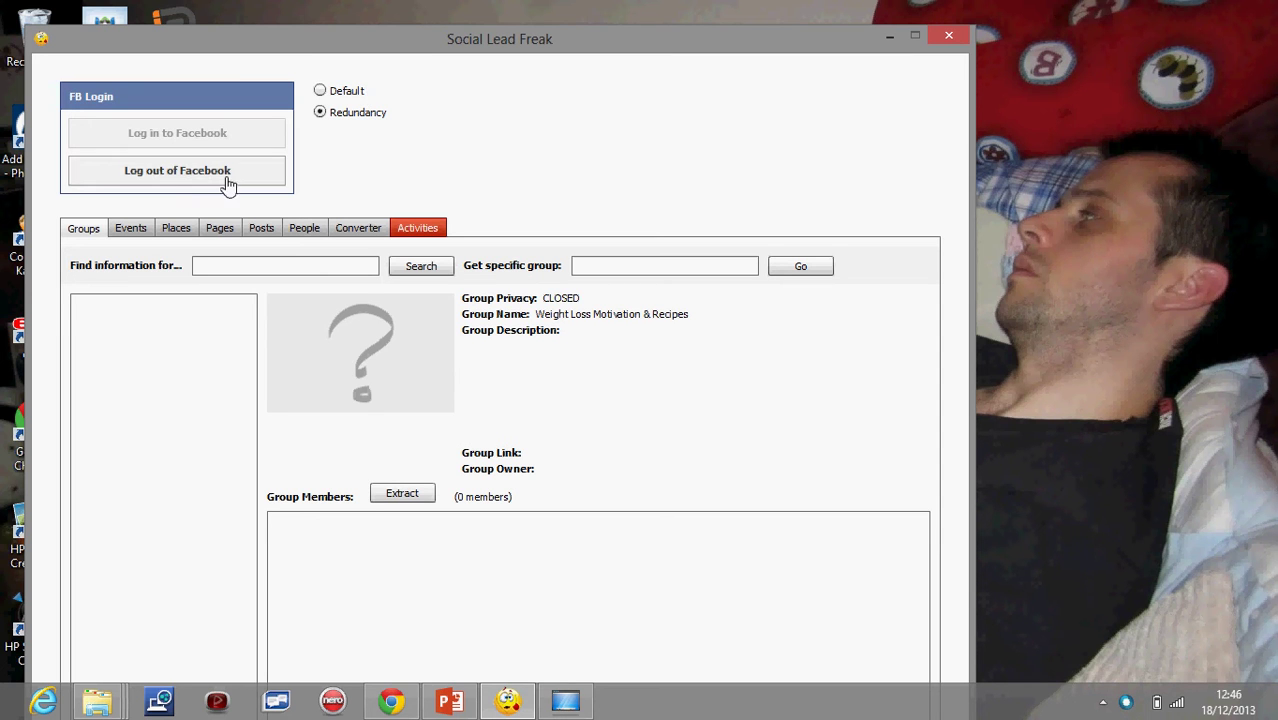
# - Run a Facebook group search for 'weight loss'
pyautogui.click(237, 268)
pyautogui.write('we')
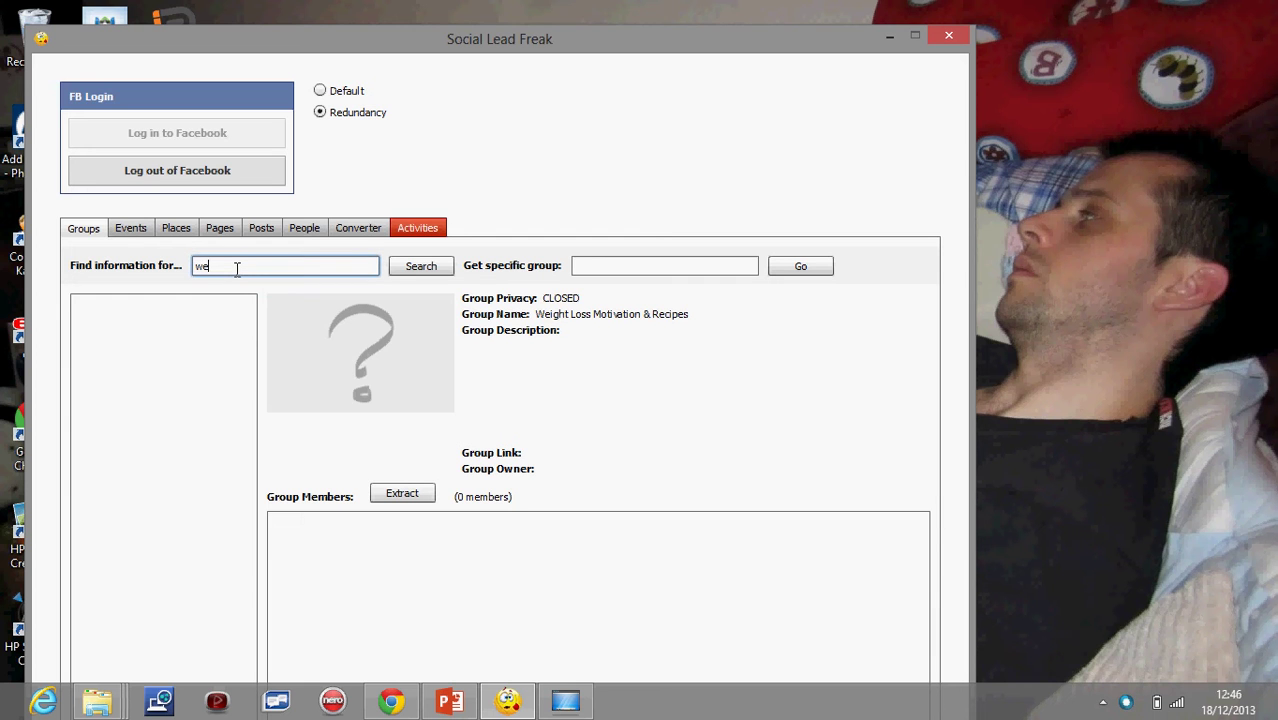
pyautogui.write('ight loss')
pyautogui.click(417, 266)
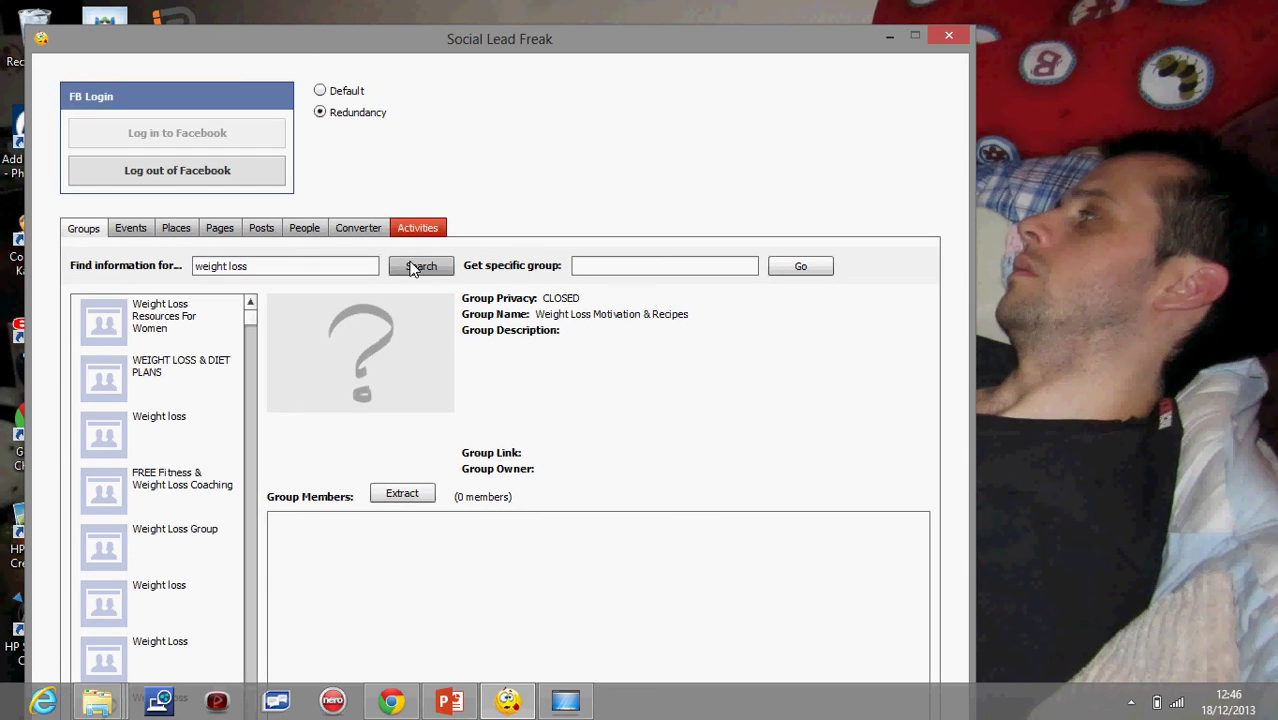
# - Select the FREE Fitness & Weight Loss Coaching group to show its open privacy and 4407 members
pyautogui.click(148, 493)
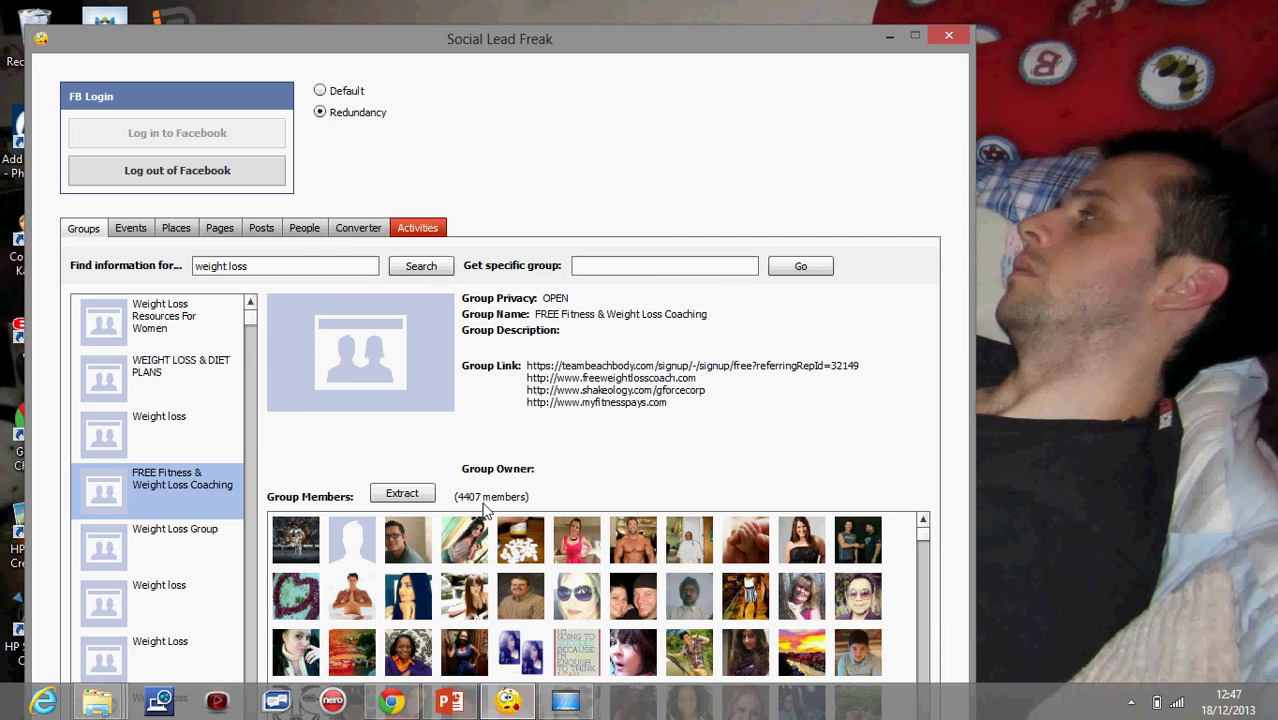
# - Extract the group's members to 'free wl and fitness members' in the Social Lead Freak folder
pyautogui.click(404, 497)
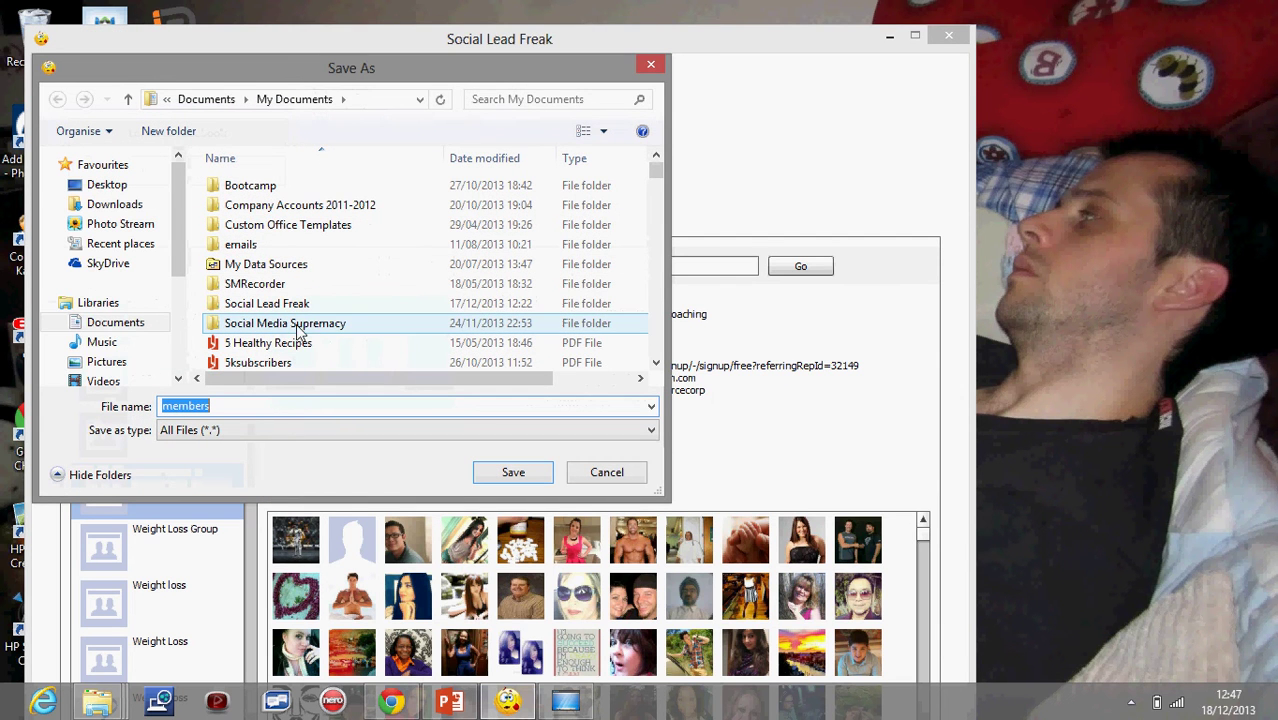
pyautogui.click(322, 308)
pyautogui.doubleClick(322, 308)
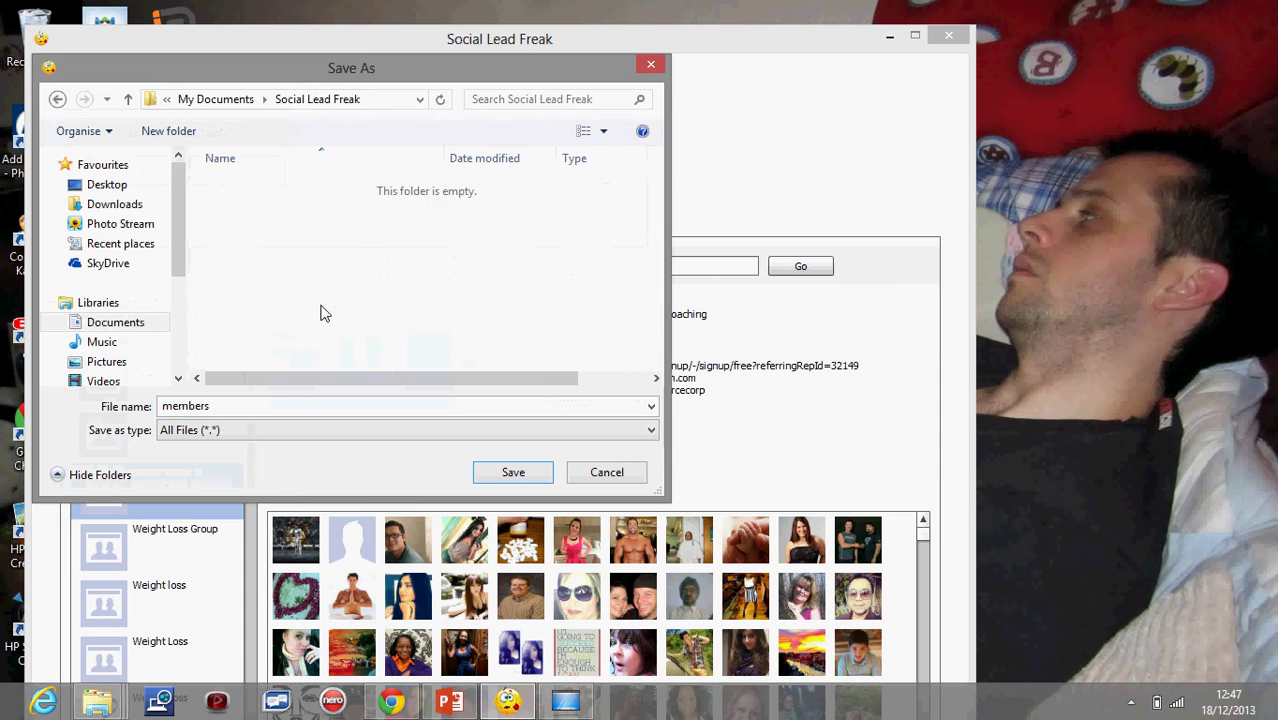
pyautogui.click(168, 408)
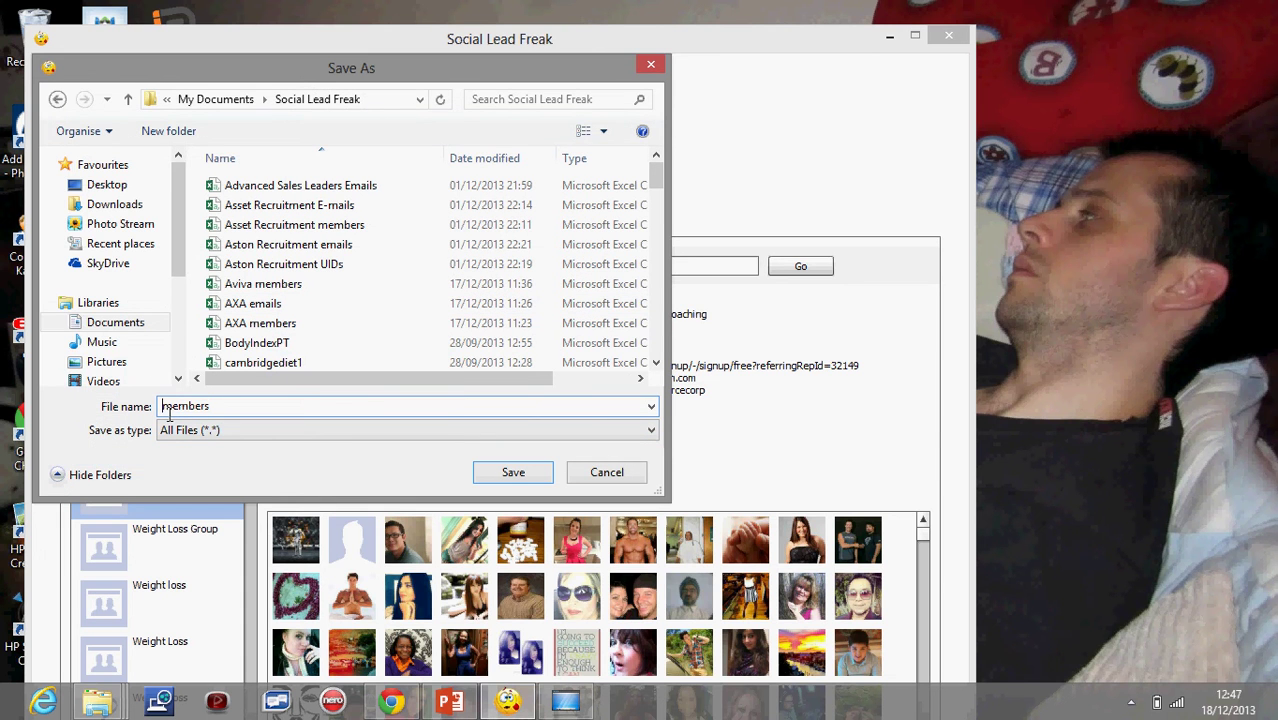
pyautogui.write('free wl and f')
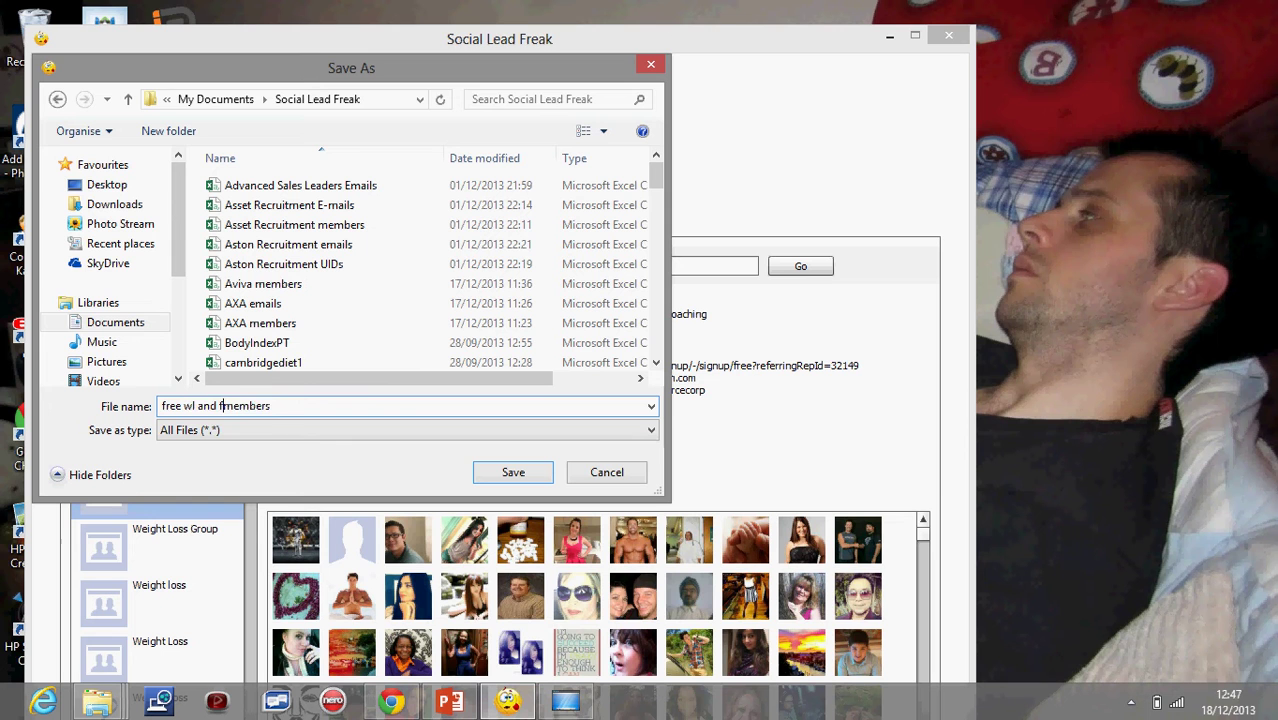
pyautogui.write('itness')
pyautogui.click(515, 472)
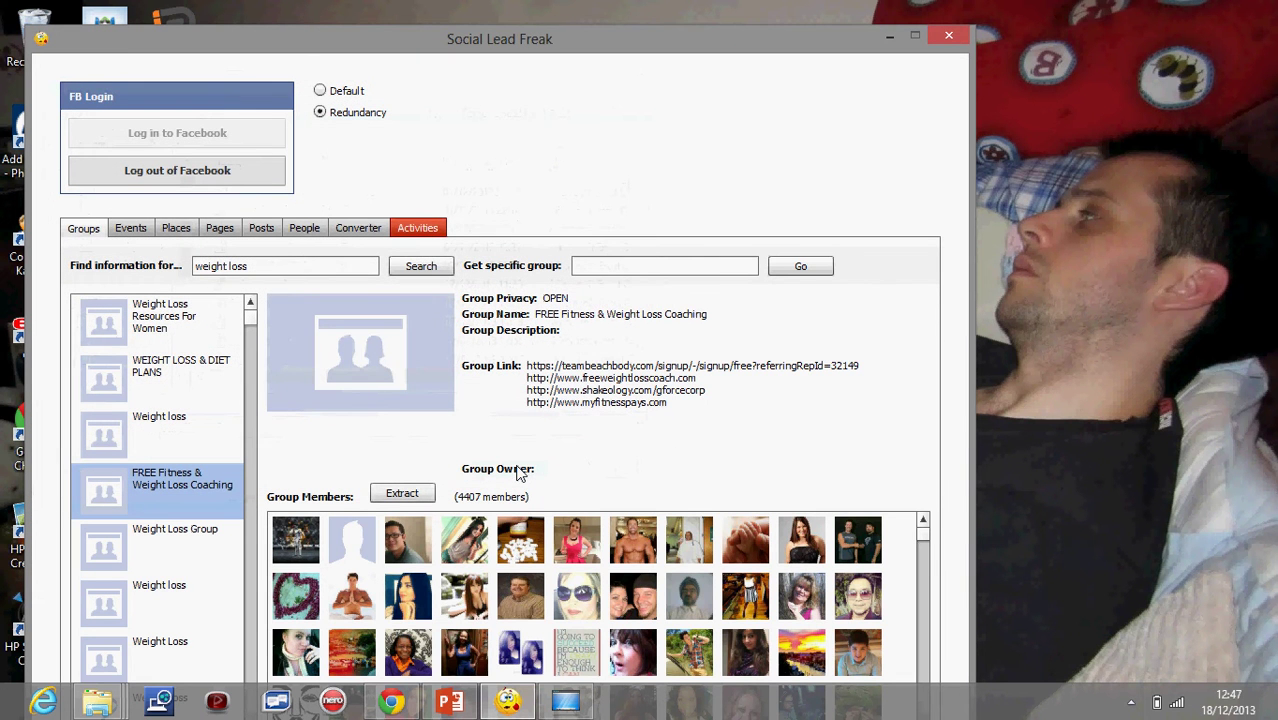
# - Bring File Explorer forward and browse the Downloads folder
pyautogui.moveTo(95, 703)
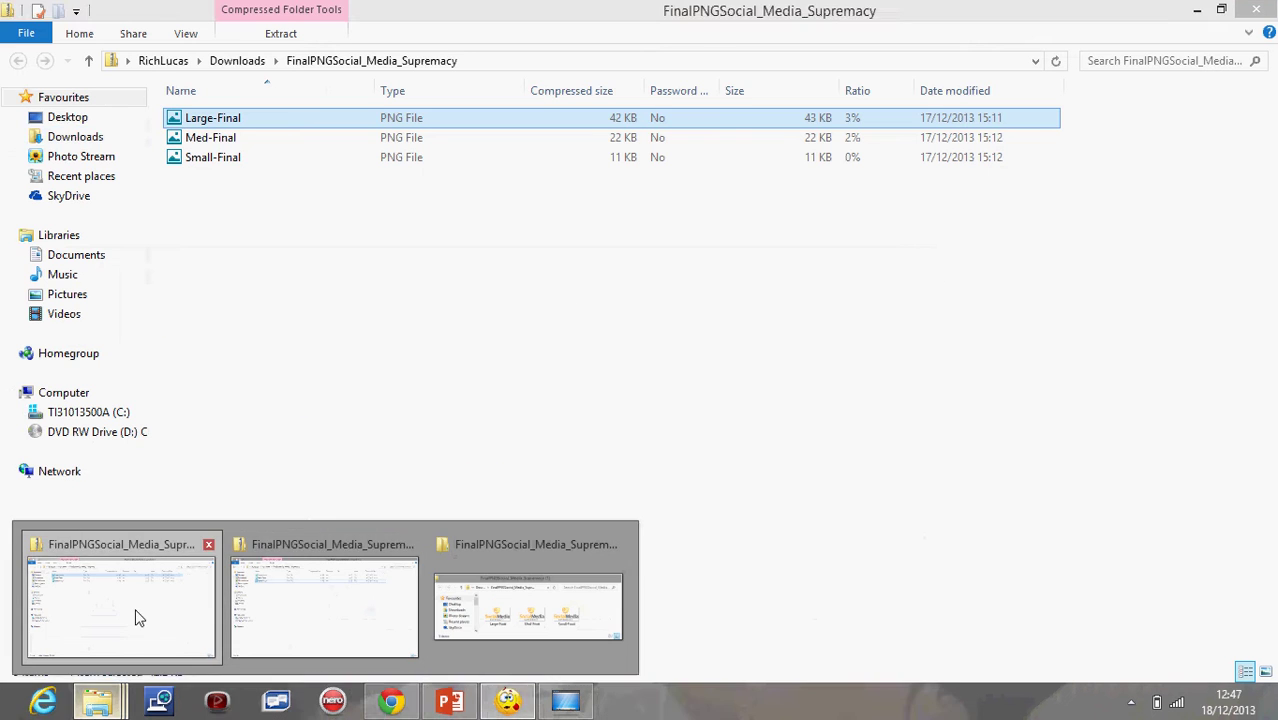
pyautogui.click(138, 618)
pyautogui.click(112, 138)
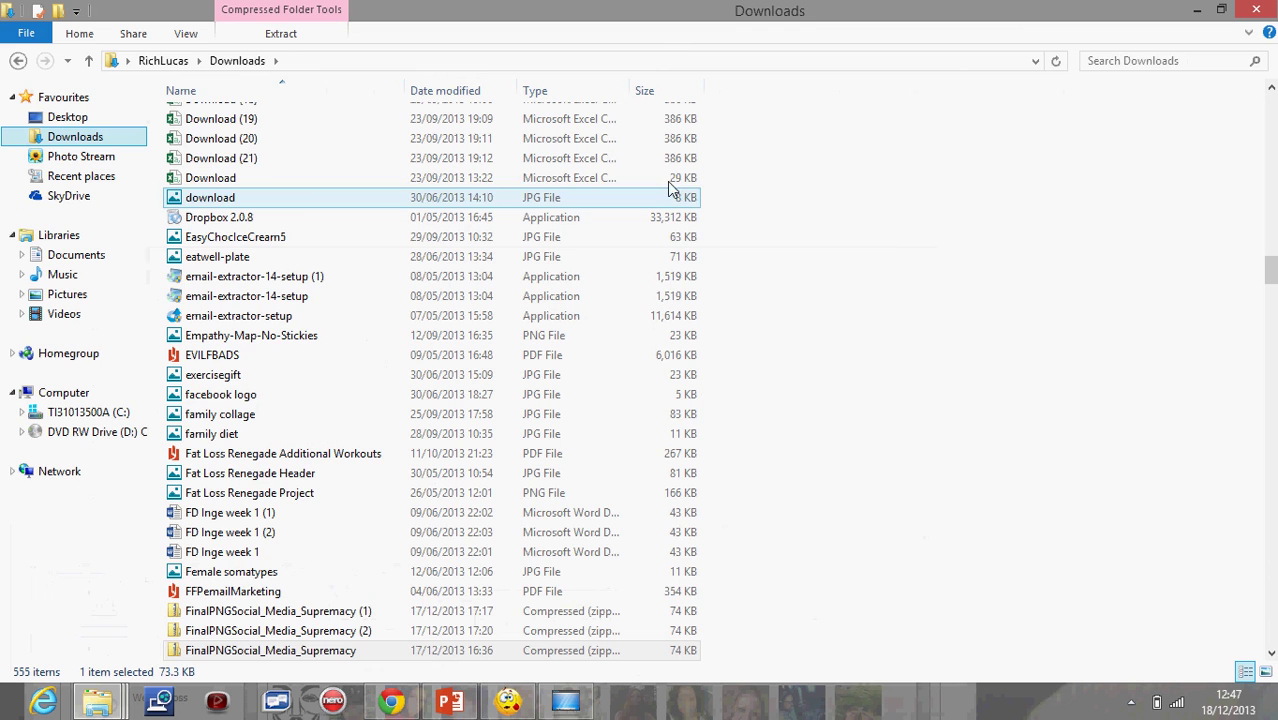
pyautogui.scroll(20, 1270, 130)
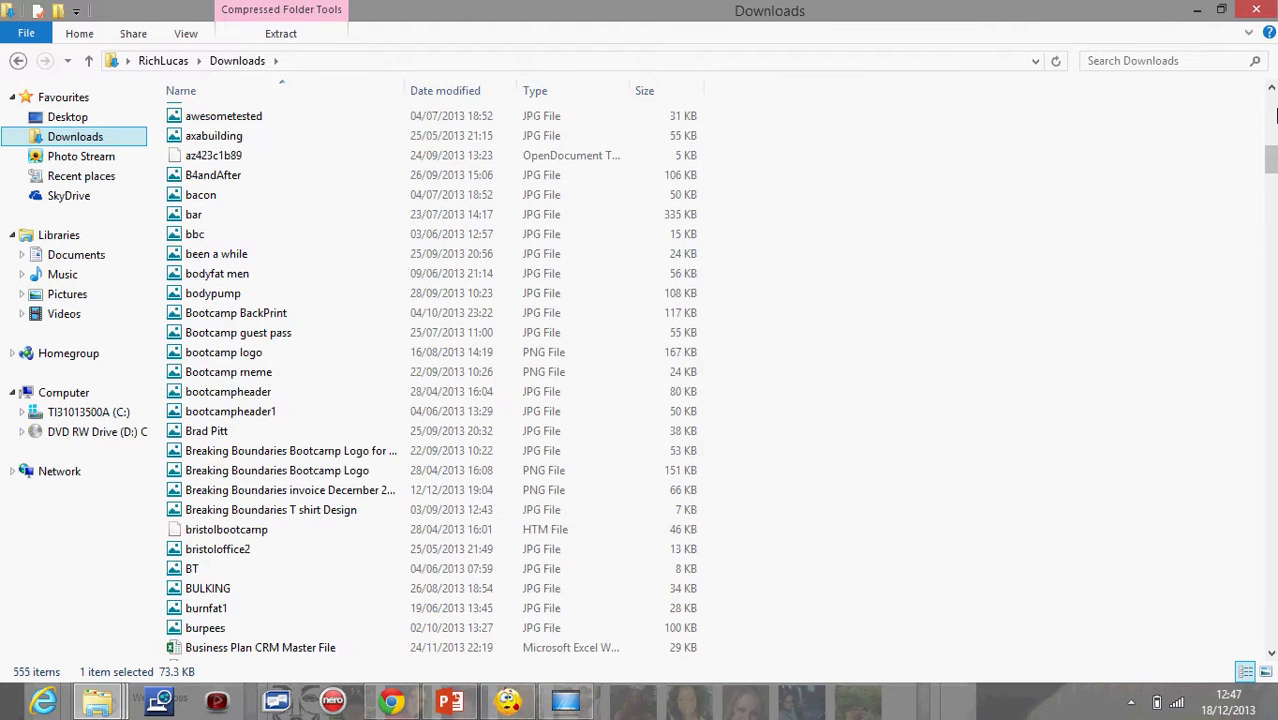
pyautogui.scroll(15, 1274, 116)
pyautogui.press('super+c')
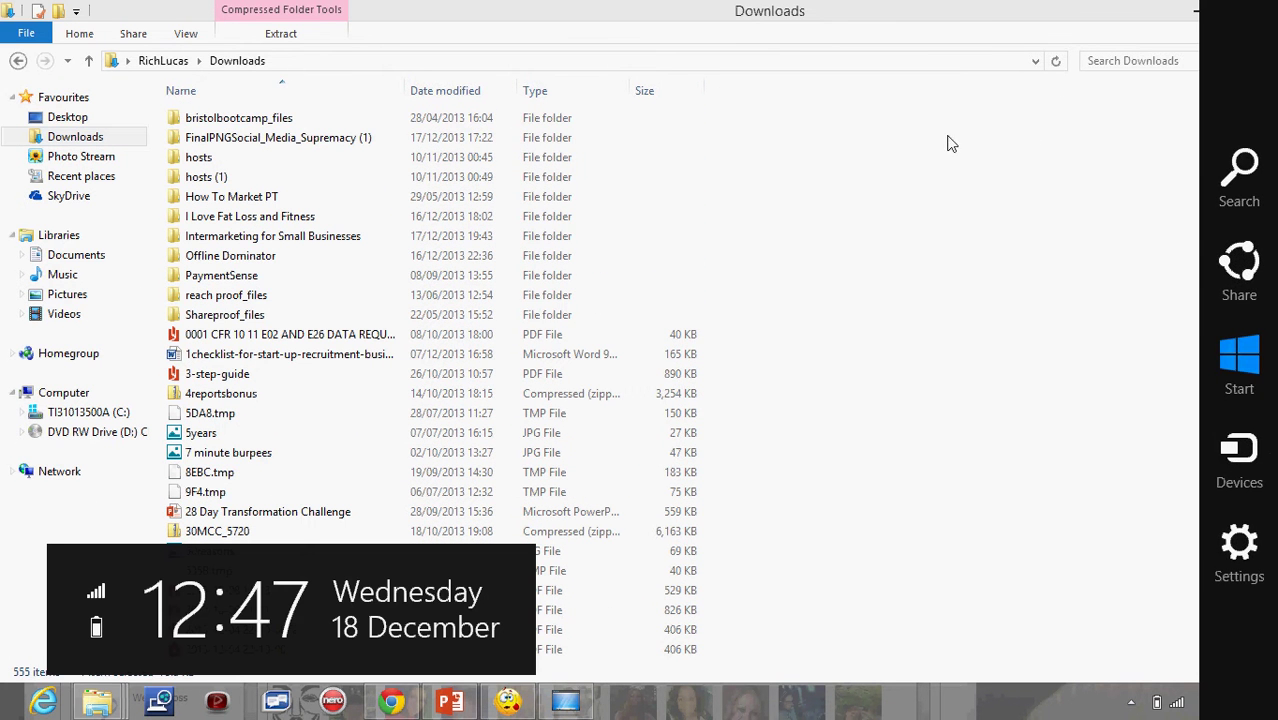
# - Go to Documents > Social Lead Freak and select the 'free wl and fitness members' file
pyautogui.click(80, 255)
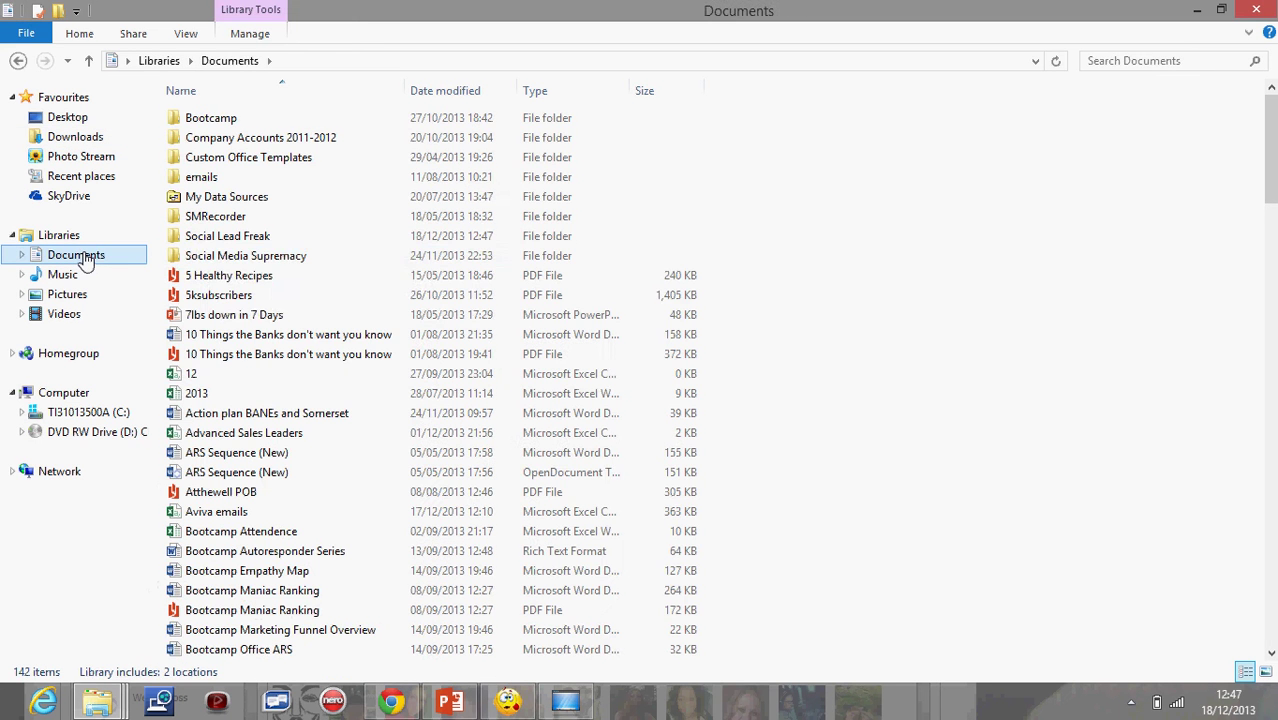
pyautogui.doubleClick(224, 245)
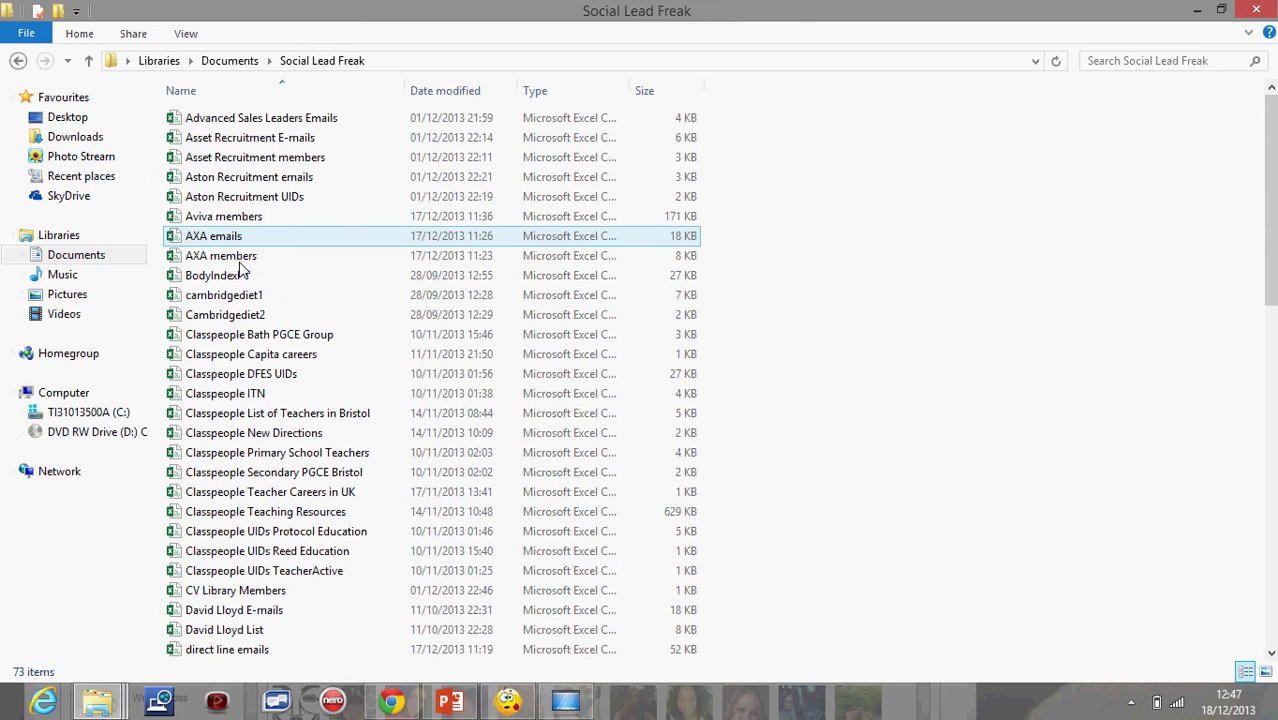
pyautogui.click(1271, 653)
pyautogui.click(1271, 653)
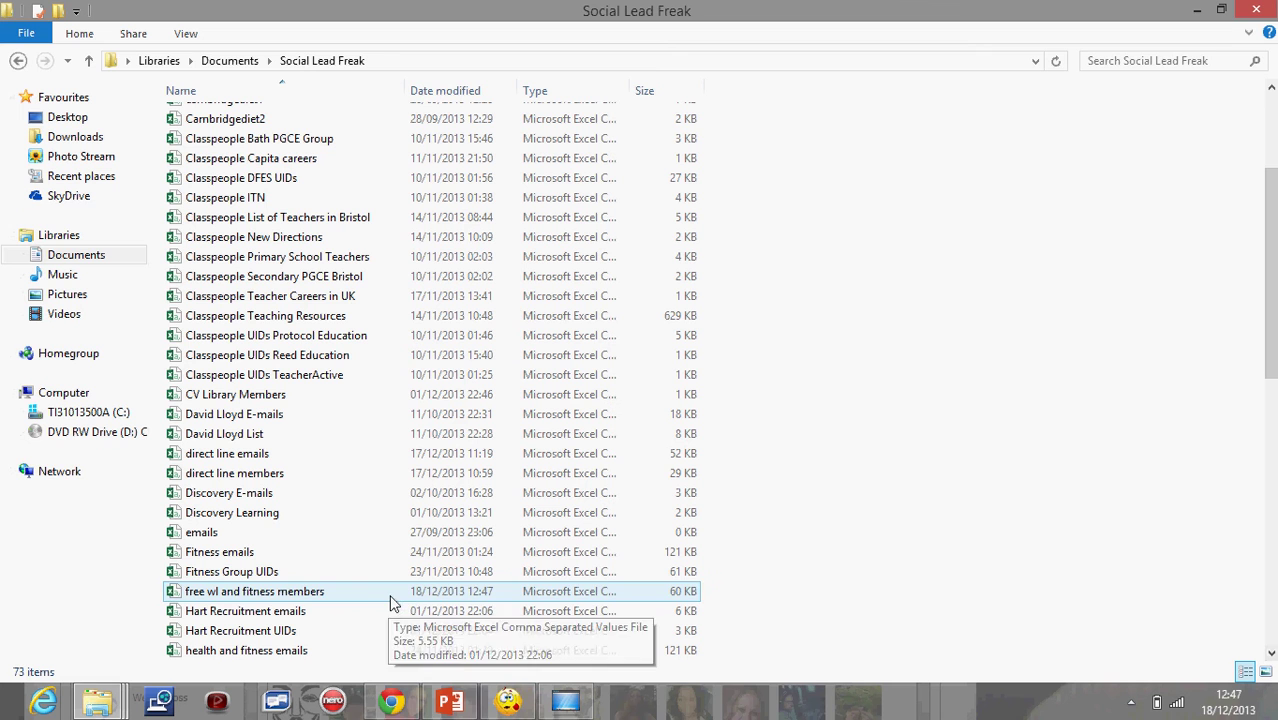
pyautogui.click(391, 595)
# - Try opening the members file in Excel, dismiss the sending-command error, and minimize Excel
pyautogui.doubleClick(393, 600)
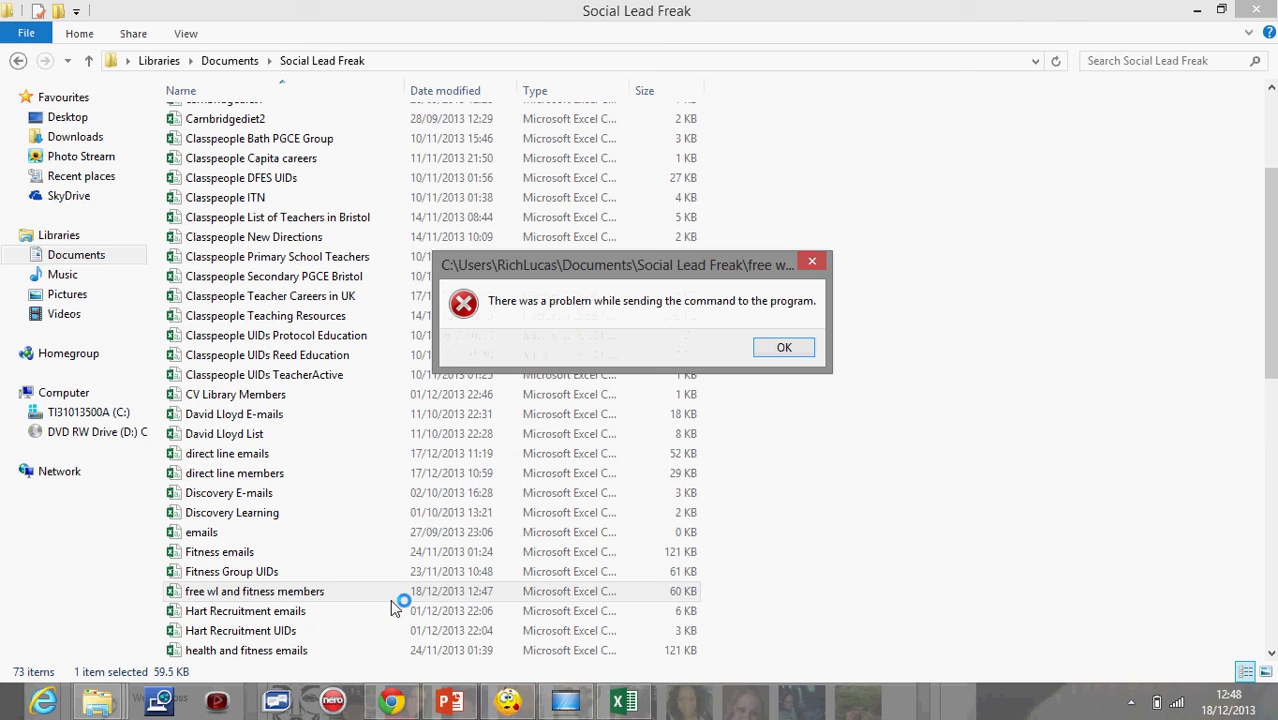
pyautogui.click(784, 348)
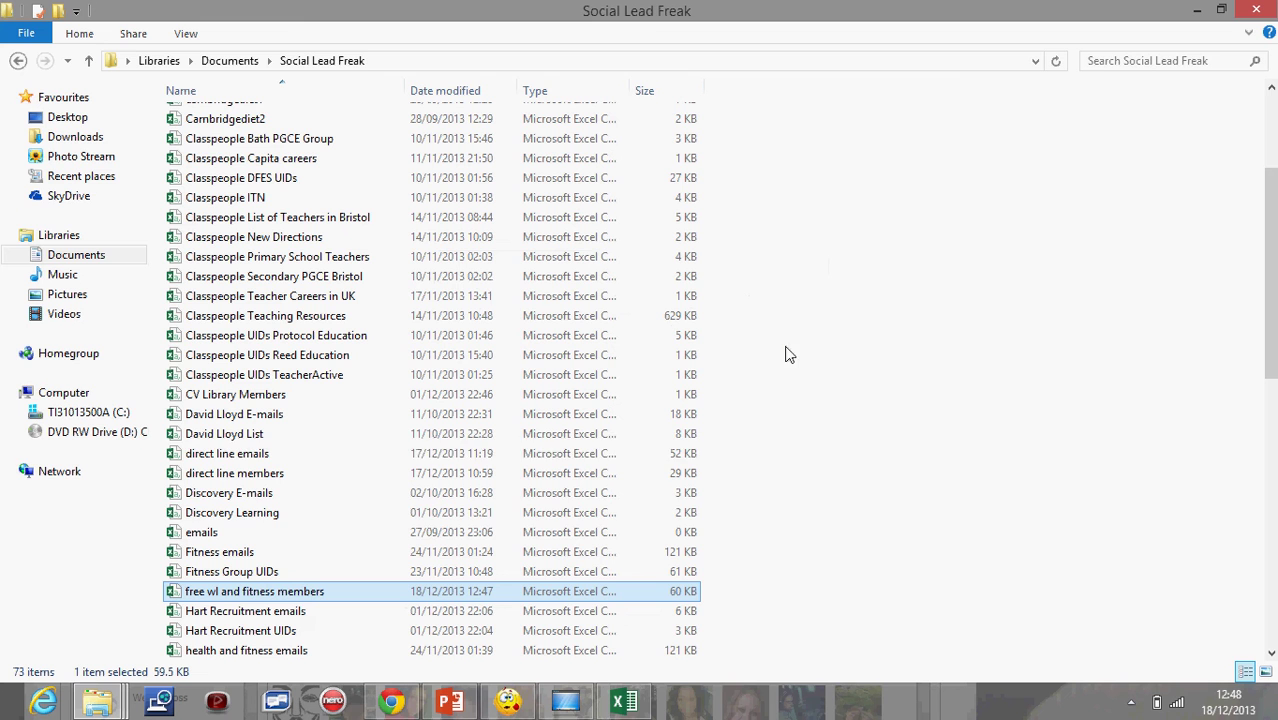
pyautogui.click(629, 705)
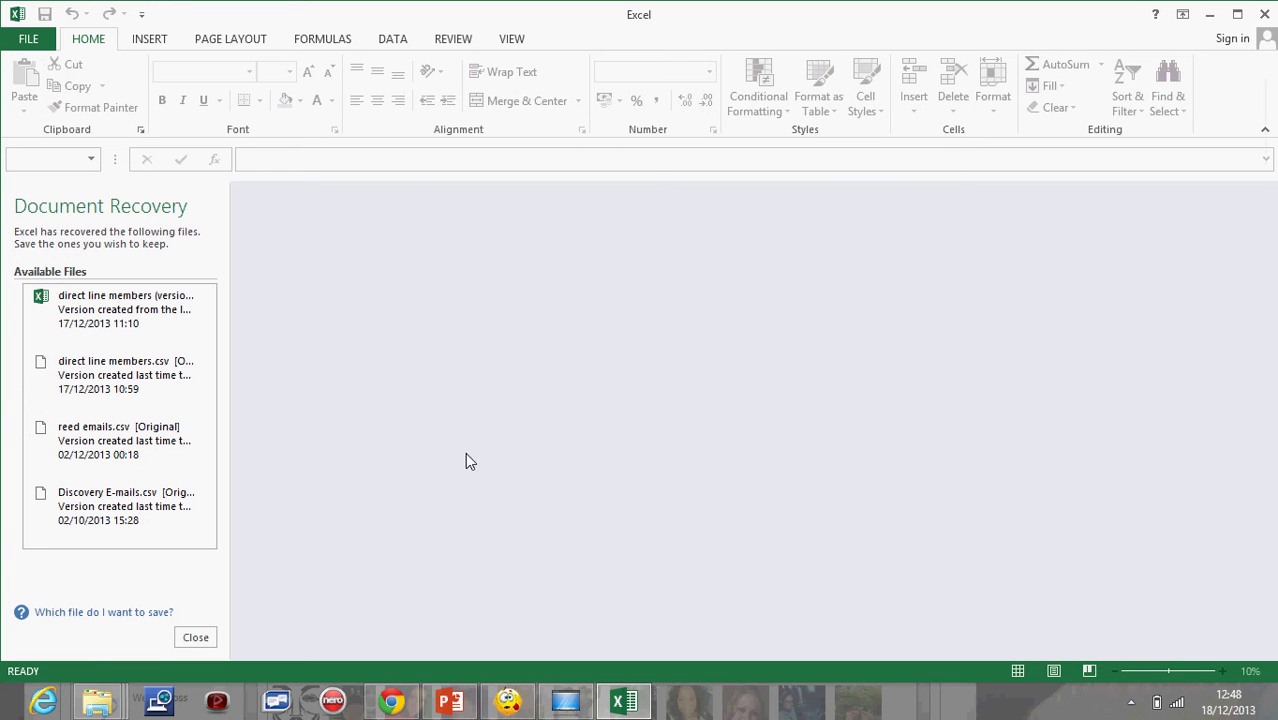
pyautogui.click(1210, 18)
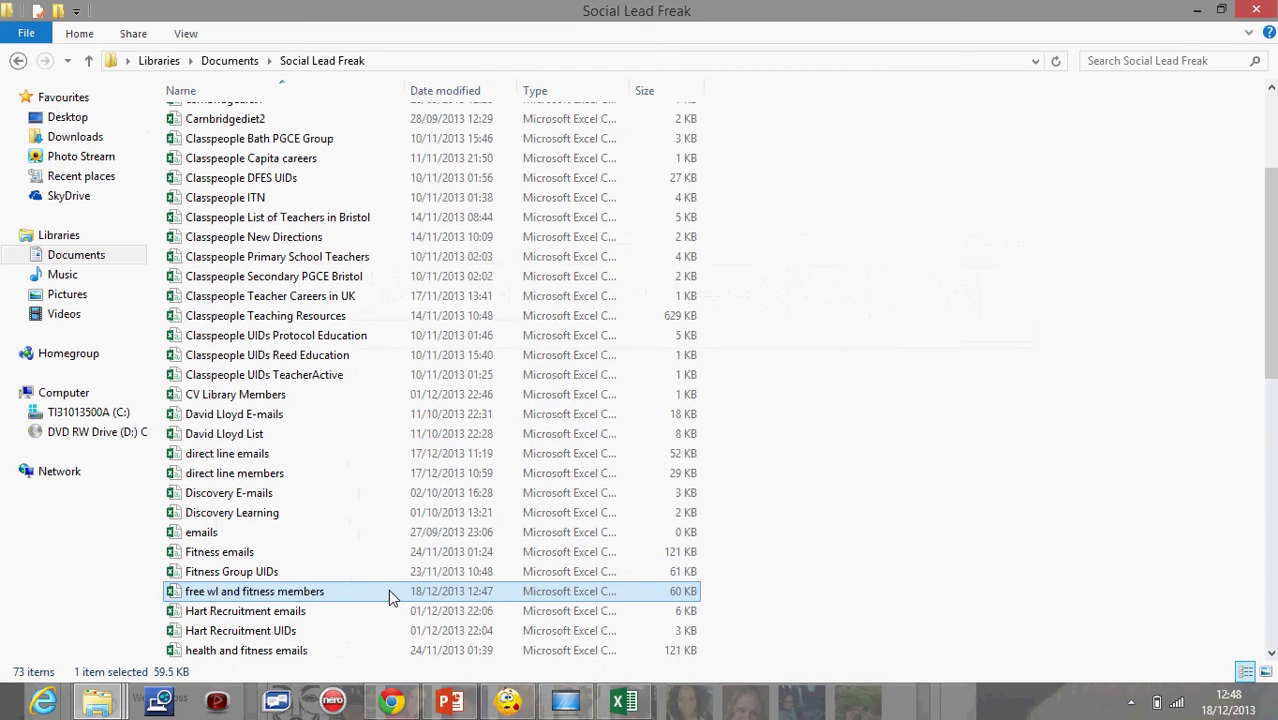
# - Reopen free wl and fitness members.csv, widen column A to see the IDs, then minimize Excel
pyautogui.doubleClick(388, 591)
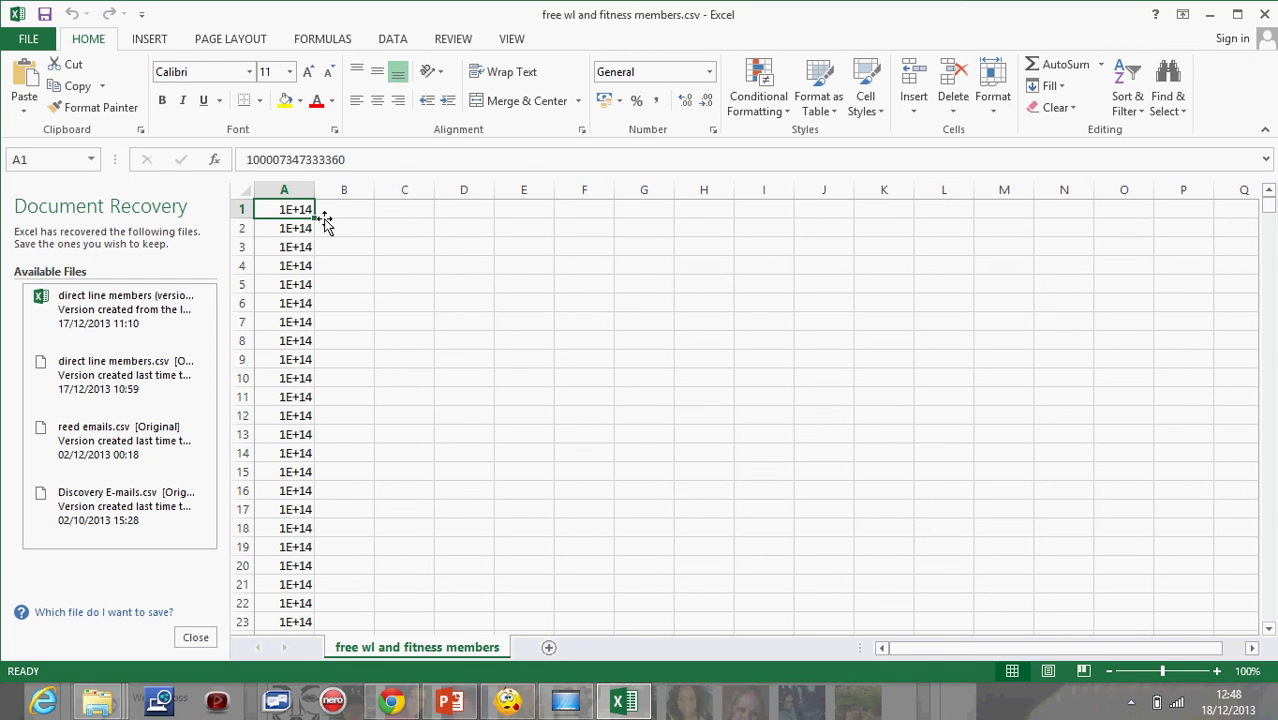
pyautogui.moveTo(316, 194); pyautogui.dragTo(401, 207)
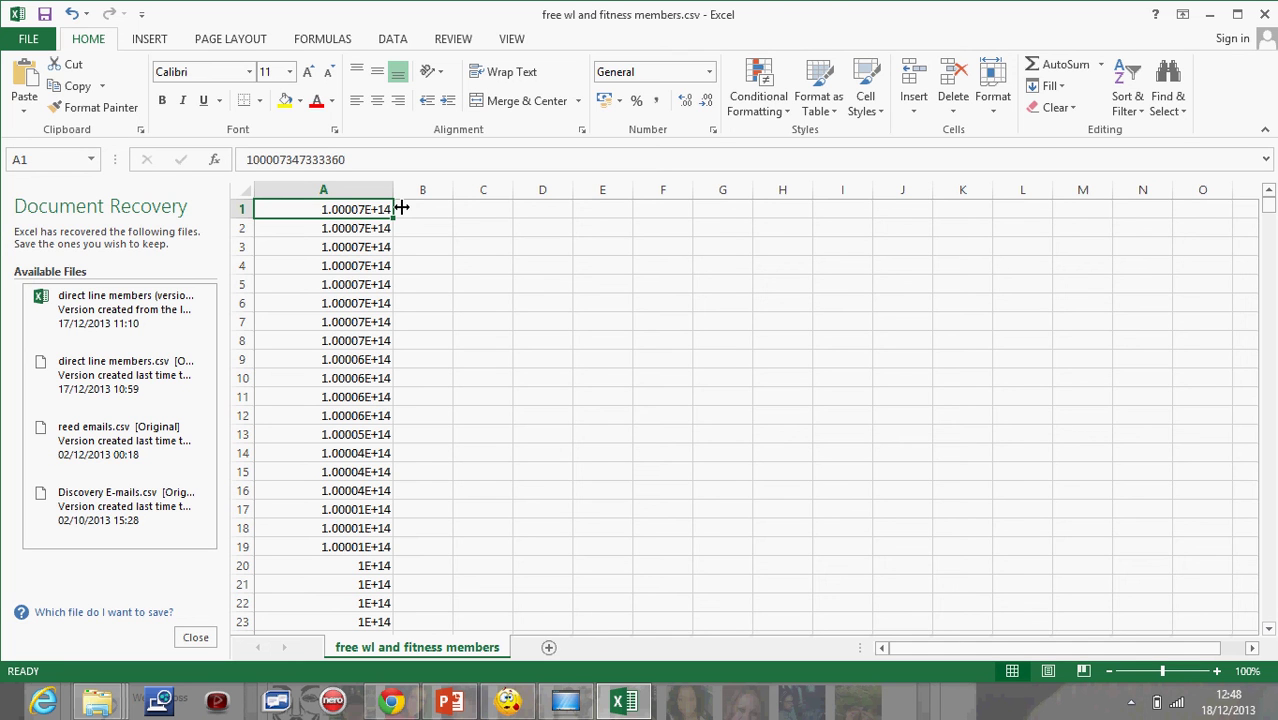
pyautogui.click(1207, 16)
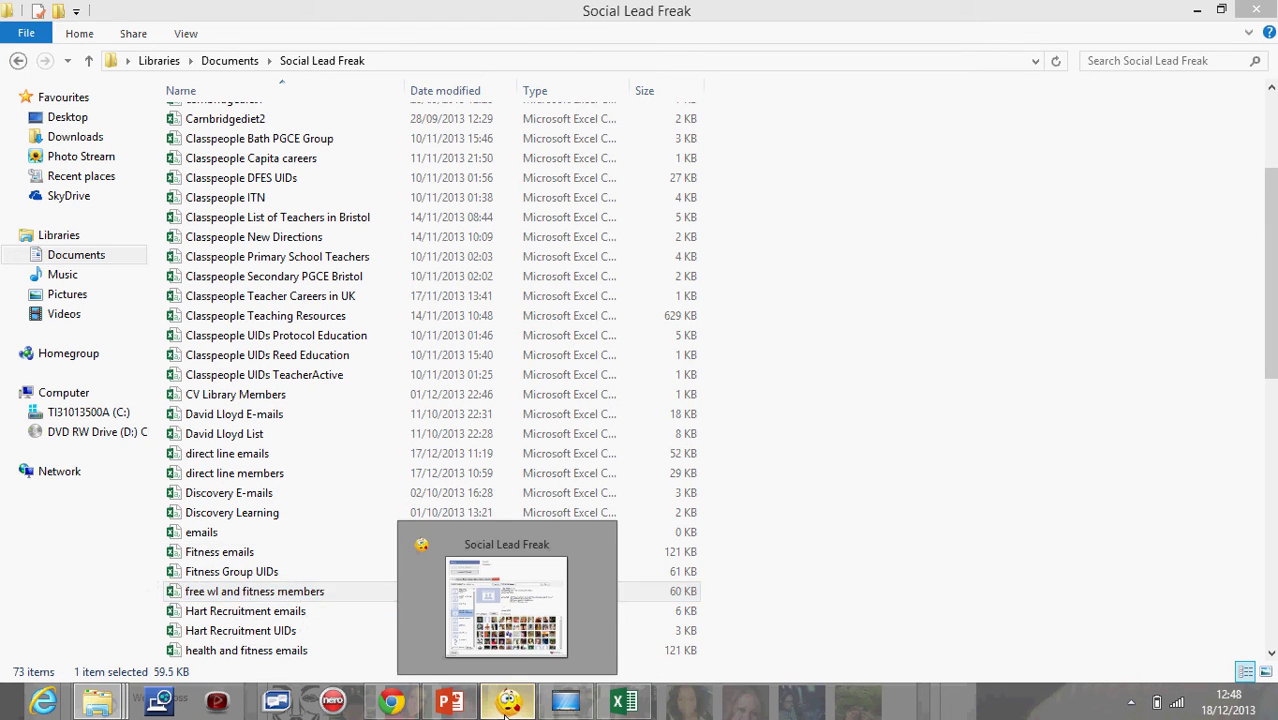
# - In the Converter tab, choose free wl and fitness members.csv as the ID file (4407 IDs)
pyautogui.click(505, 713)
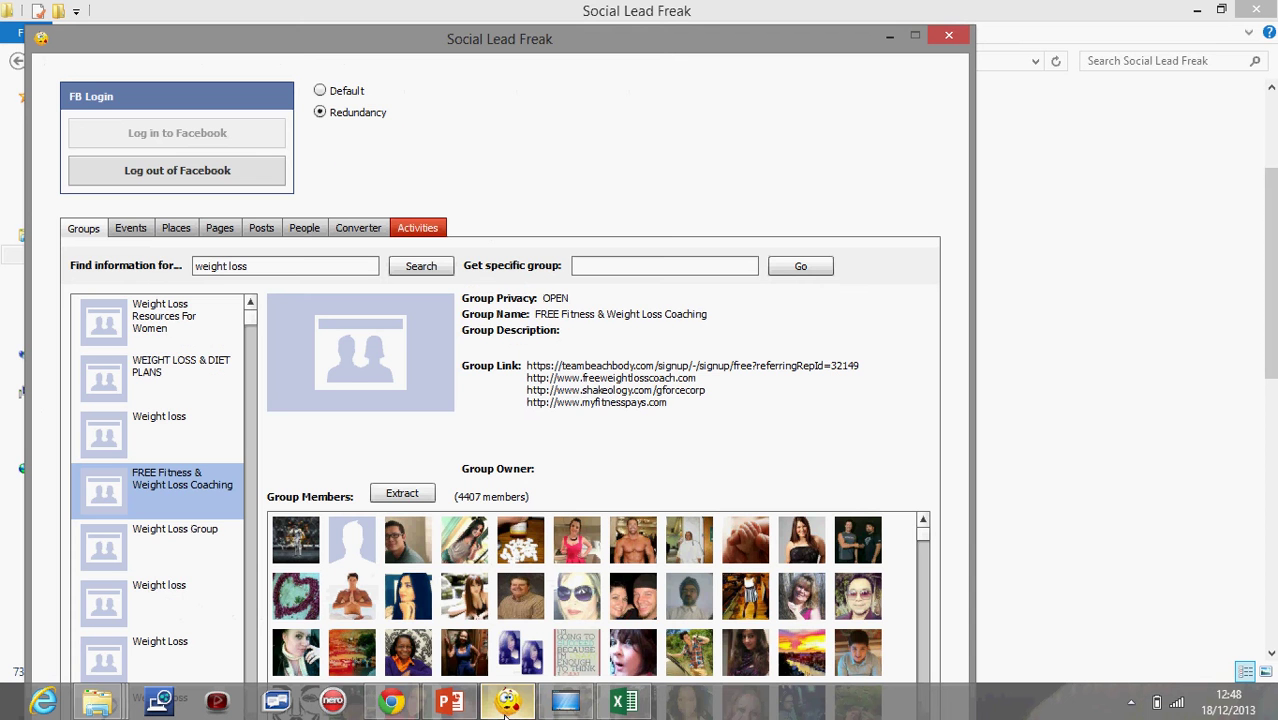
pyautogui.click(355, 232)
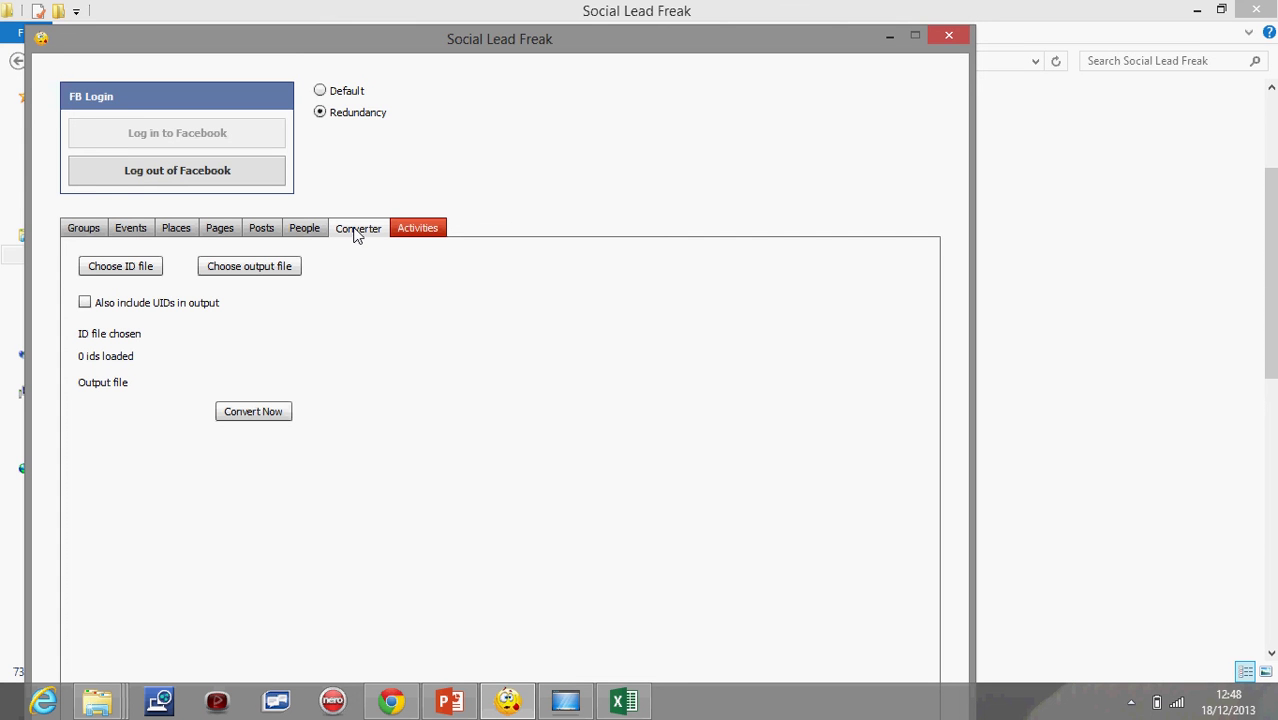
pyautogui.click(118, 266)
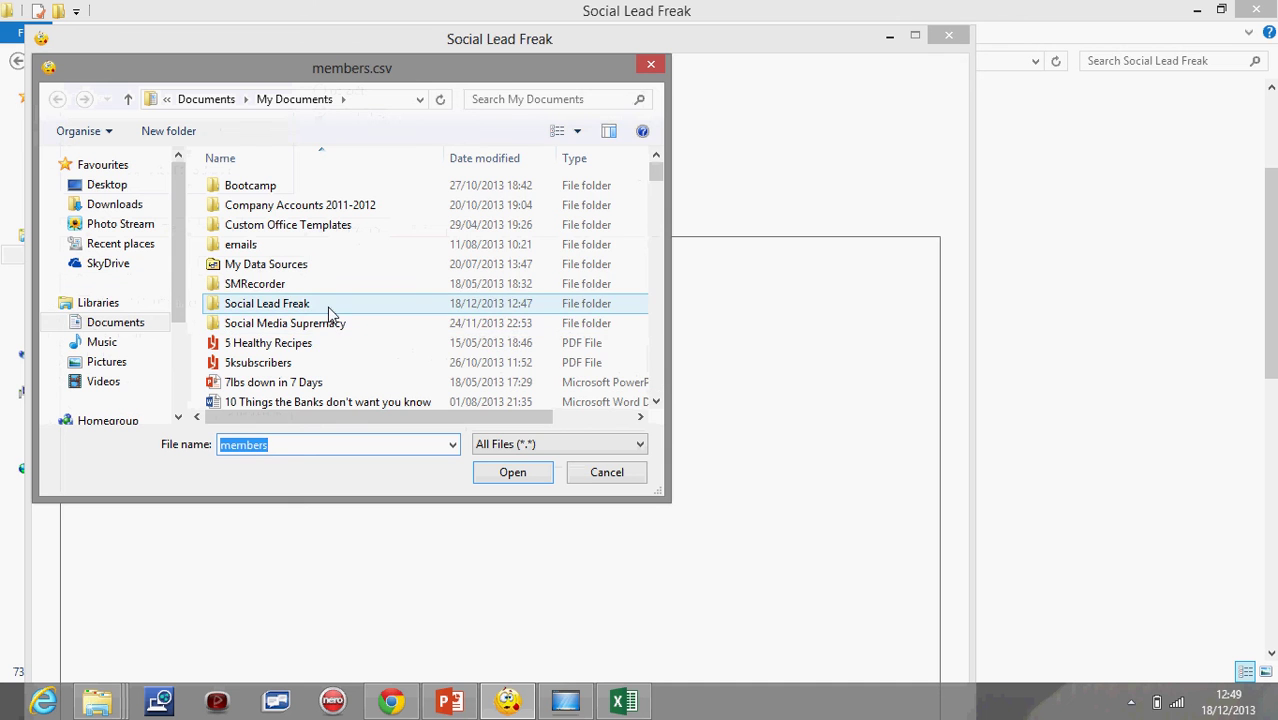
pyautogui.doubleClick(330, 308)
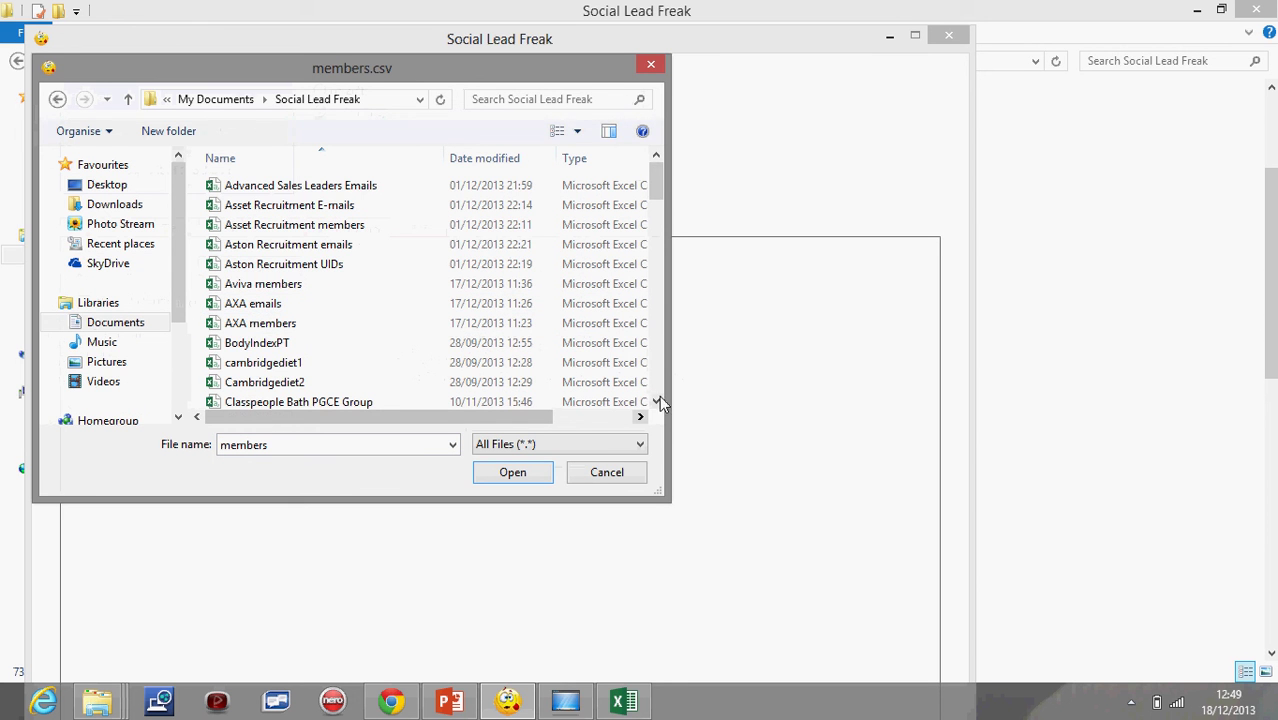
pyautogui.scroll(-3, 659, 402)
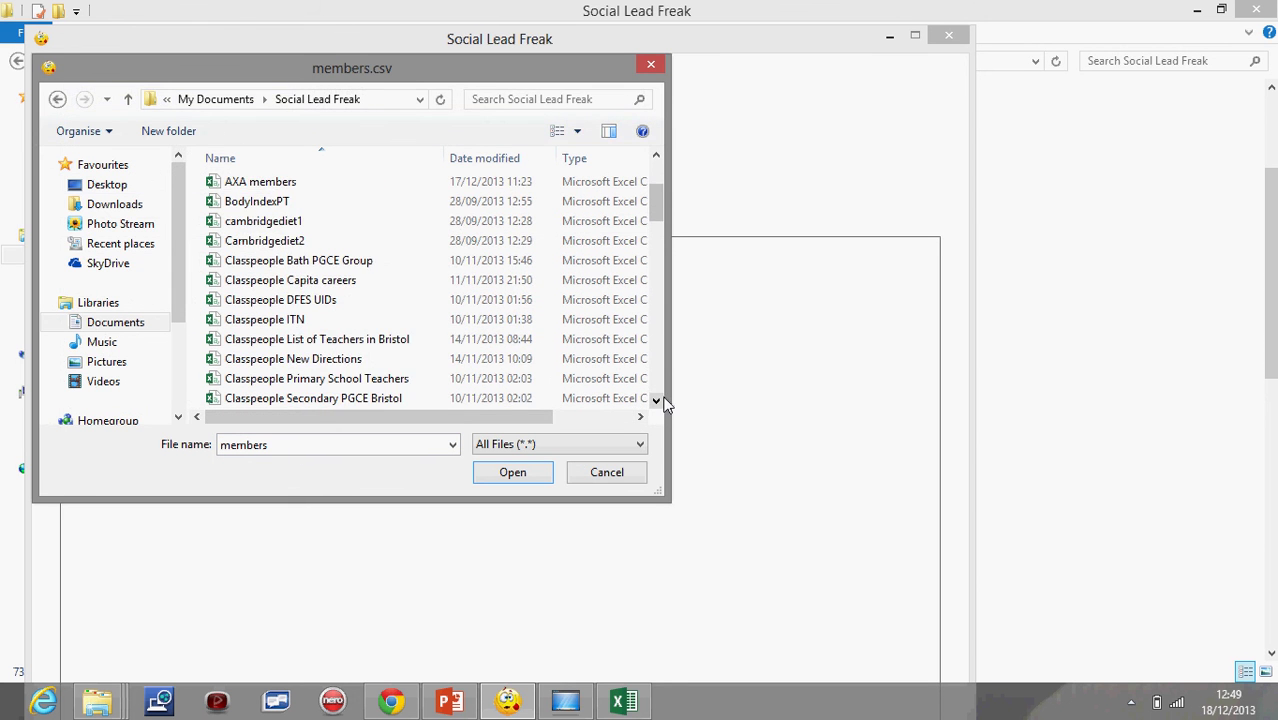
pyautogui.scroll(-7, 659, 402)
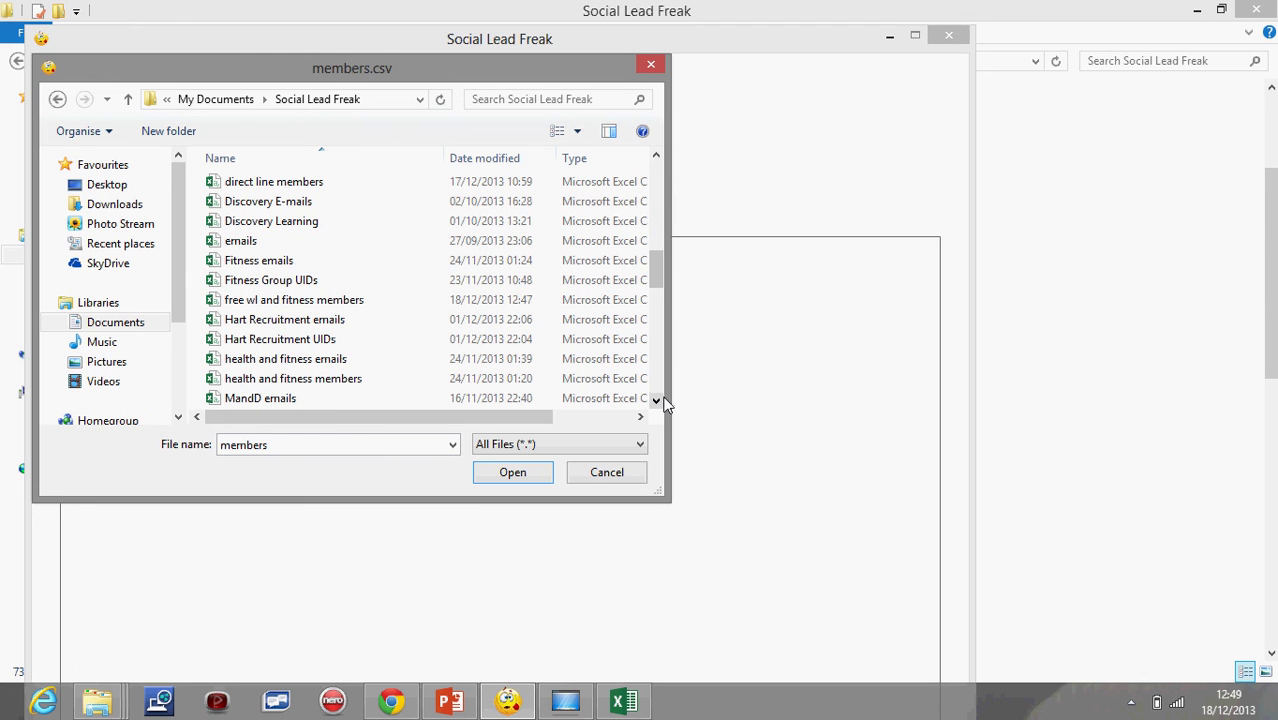
pyautogui.doubleClick(388, 300)
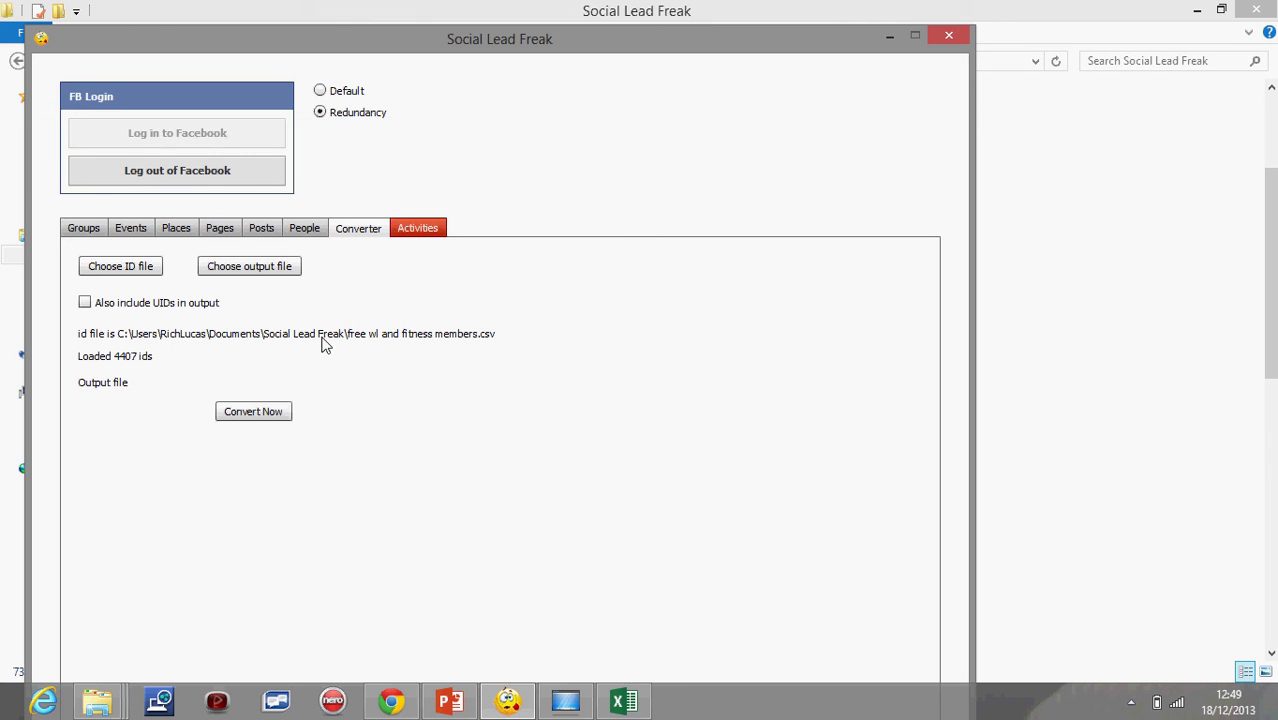
# - Save the converter output as 'free wl and fitness emails' in the Social Lead Freak folder
pyautogui.click(252, 266)
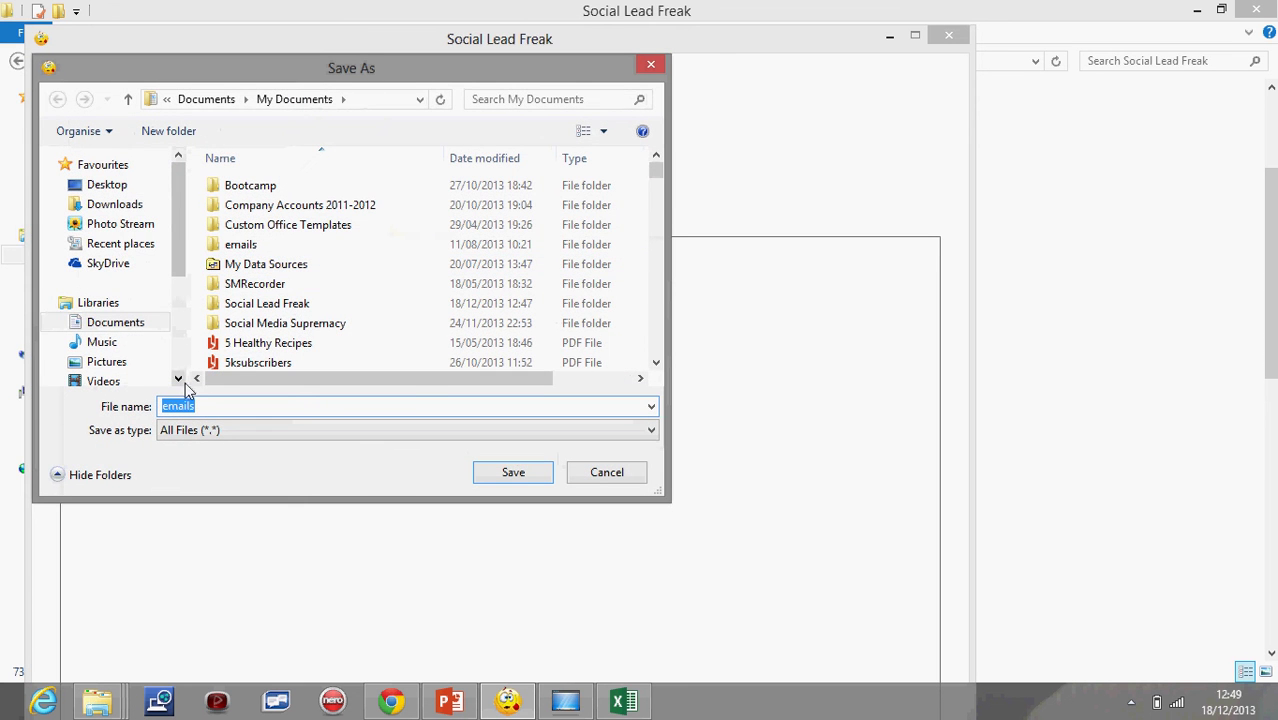
pyautogui.doubleClick(268, 303)
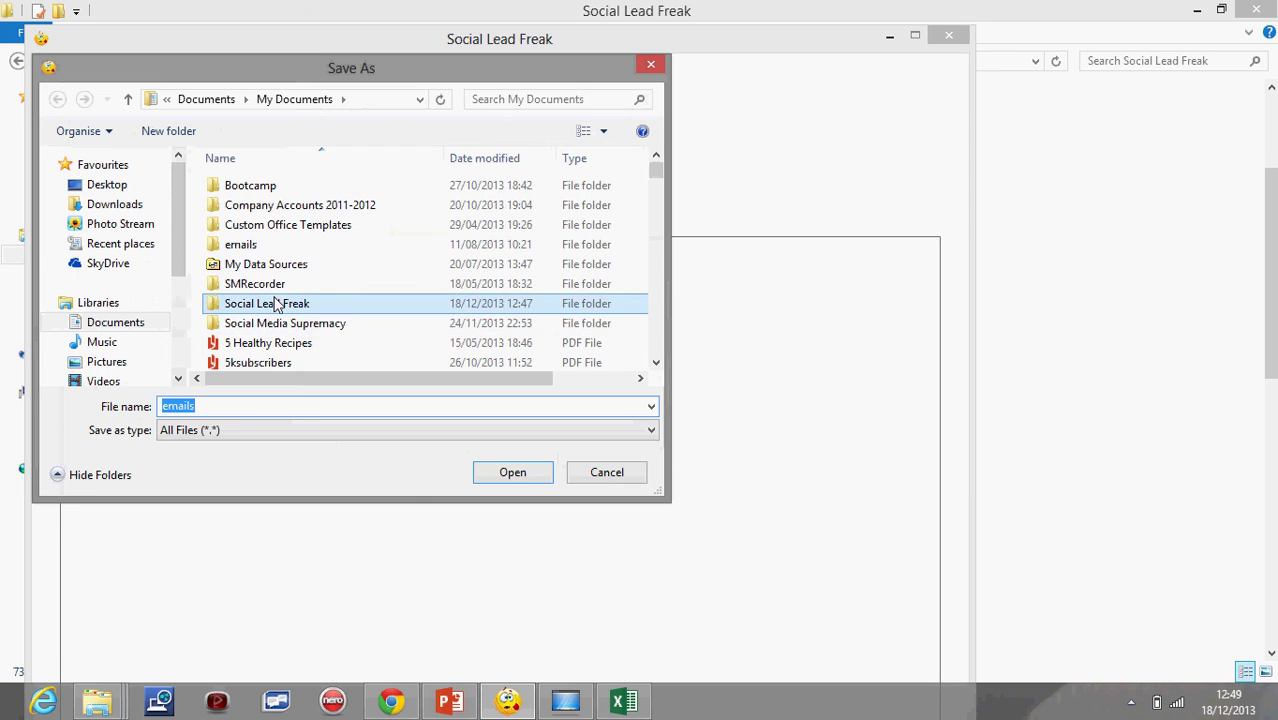
pyautogui.doubleClick(170, 408)
pyautogui.press('Home')
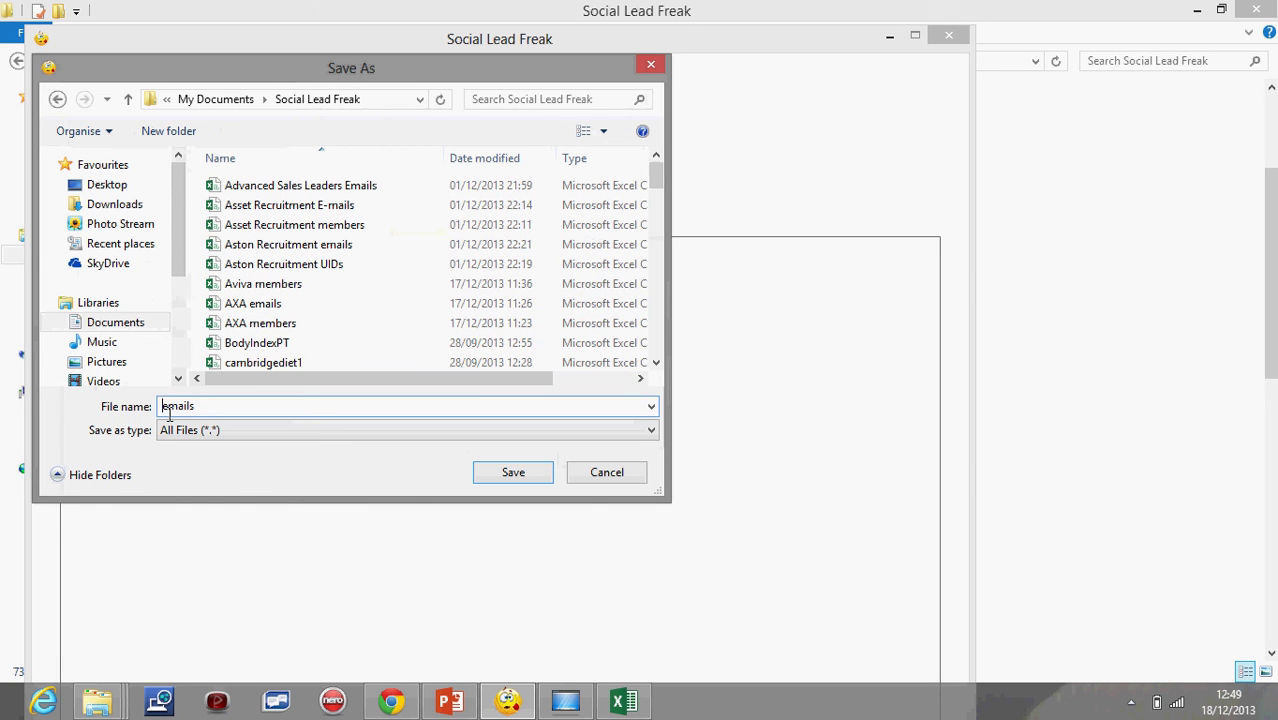
pyautogui.write('free w')
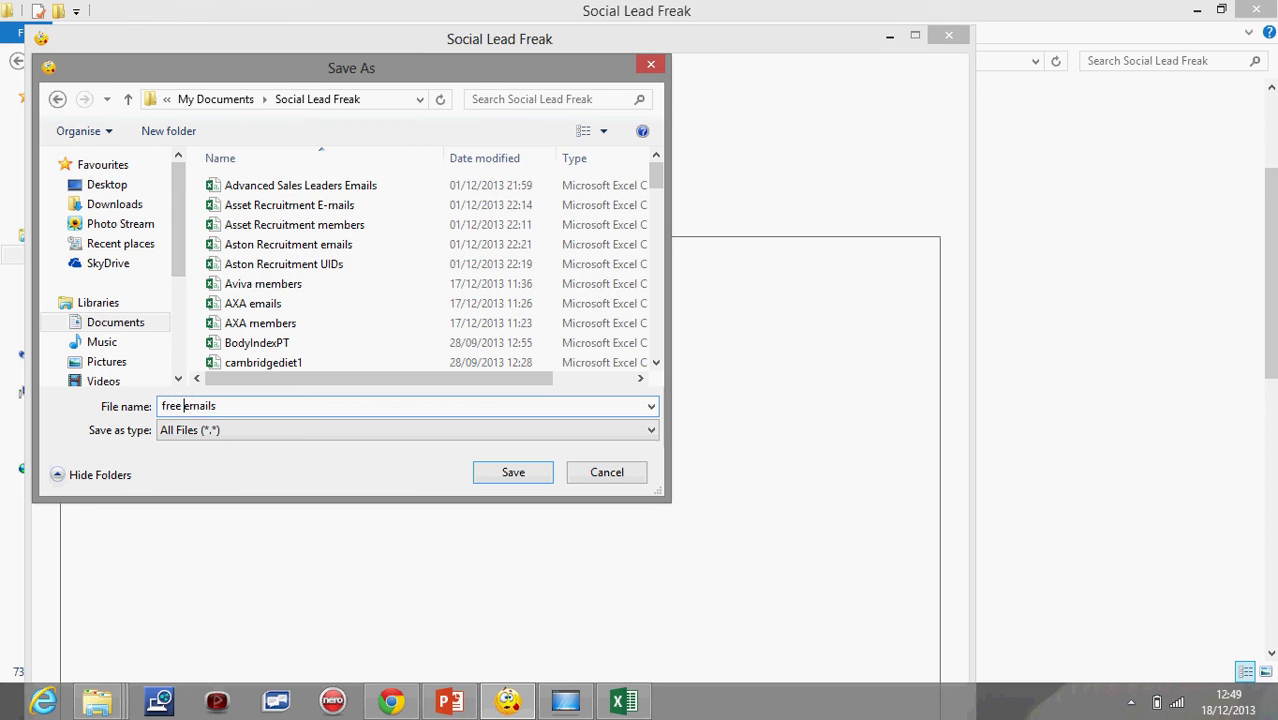
pyautogui.write('l and fitness')
pyautogui.click(505, 474)
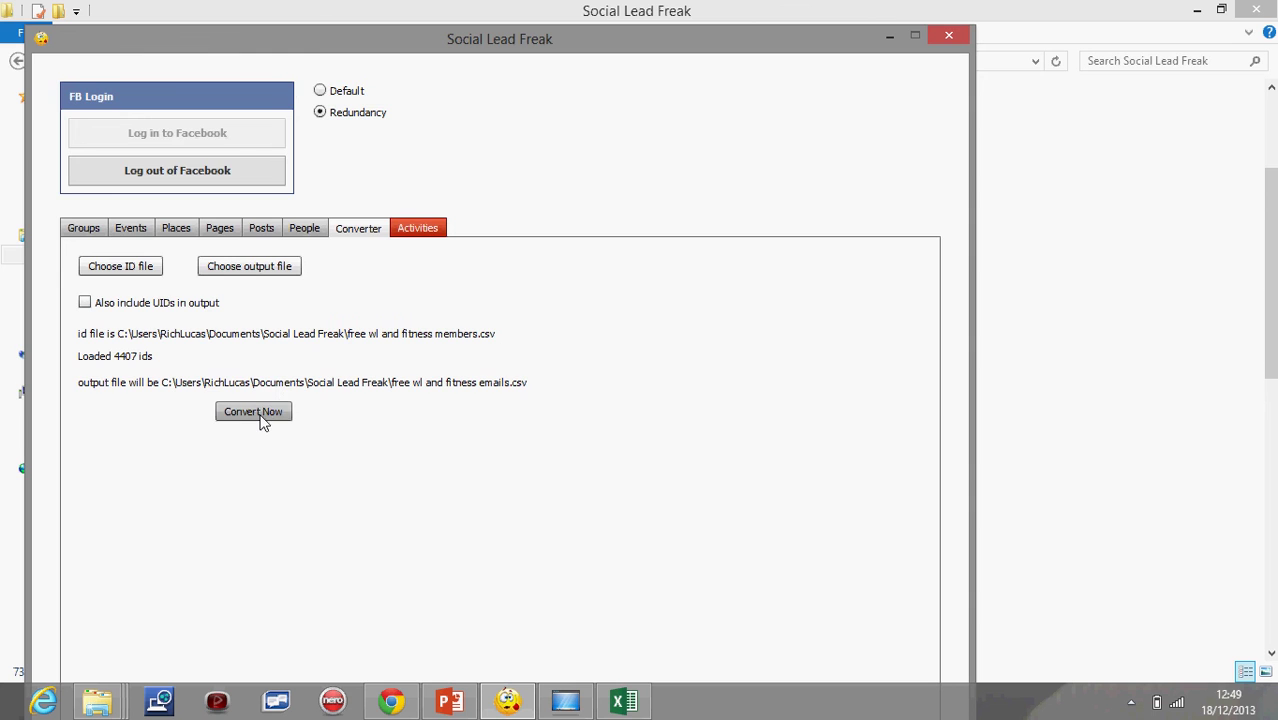
# - Start converting the 4407 IDs to emails with Convert Now
pyautogui.click(260, 418)
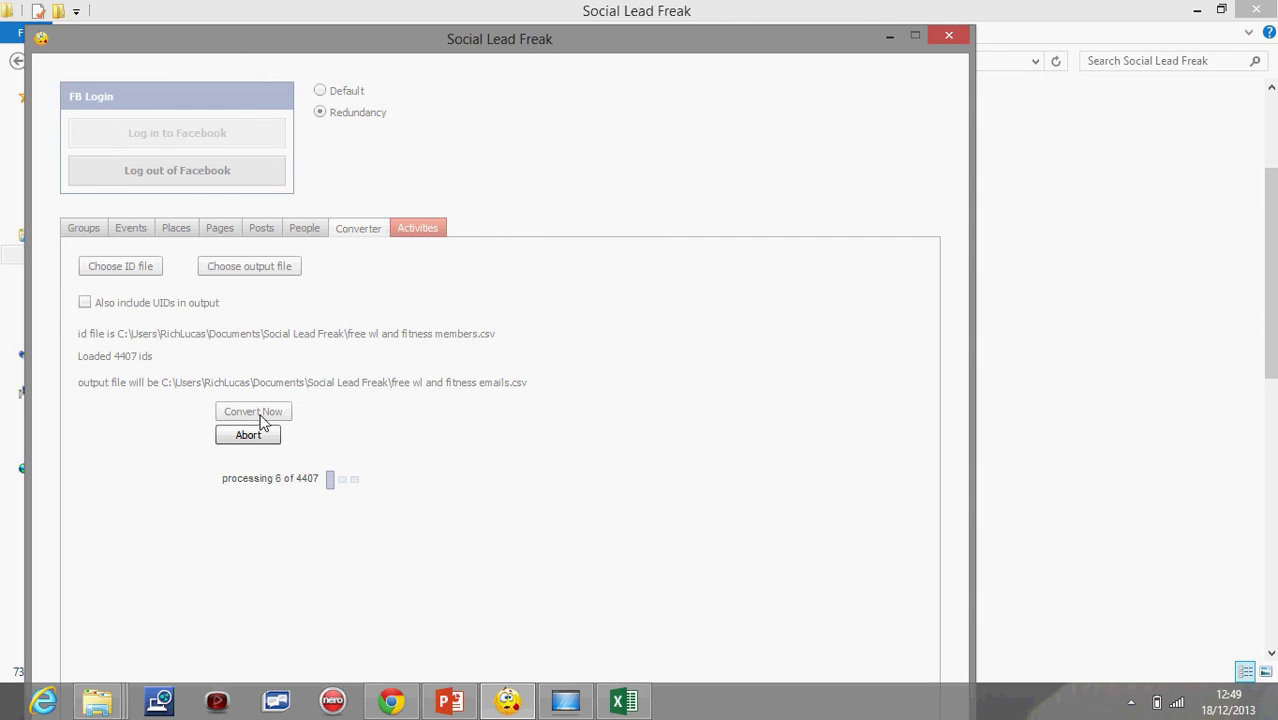